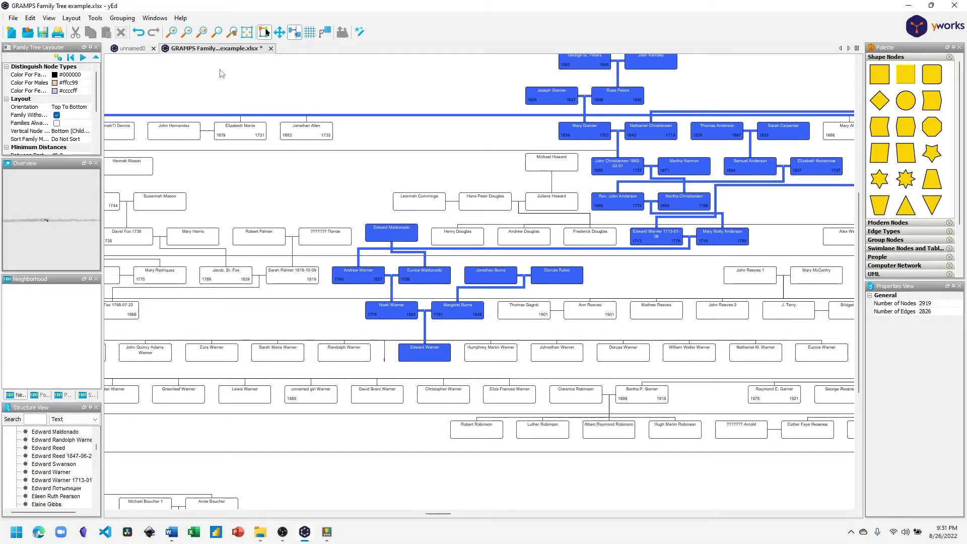
Undo the blue ancestor highlighting and select the Edward Warner node
left_click(139, 34)
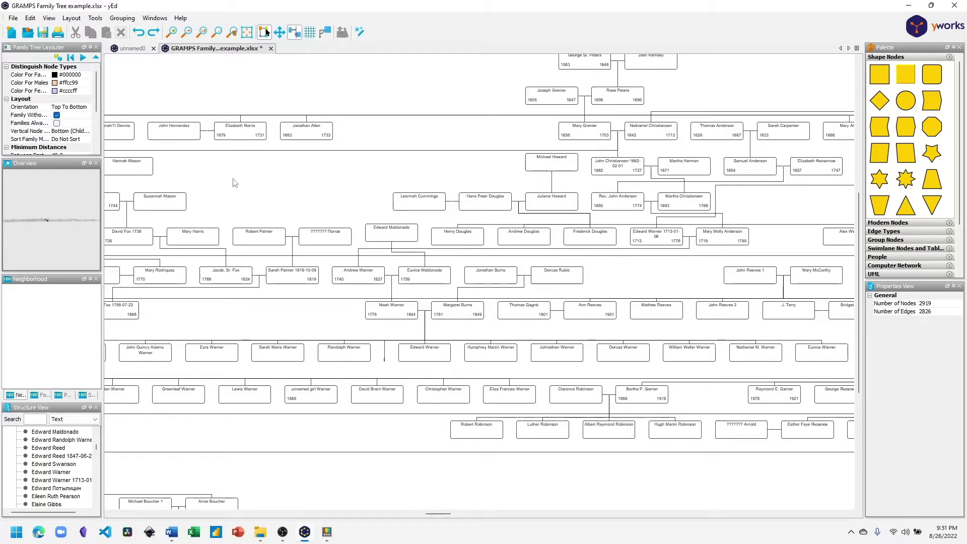
left_click(425, 356)
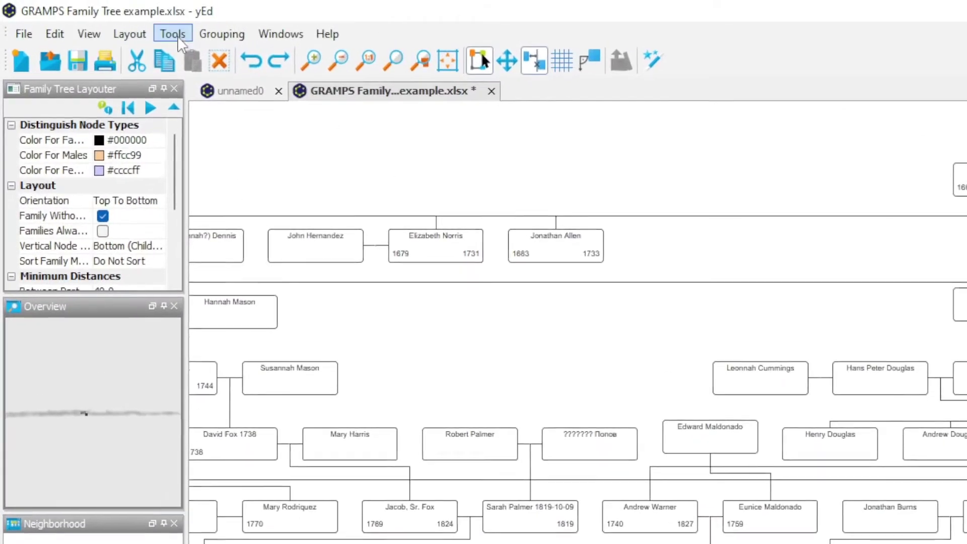
In Select Elements, turn off Select Inverse and enable Predecessors of Selected Nodes on the Nodes tab
left_click(95, 18)
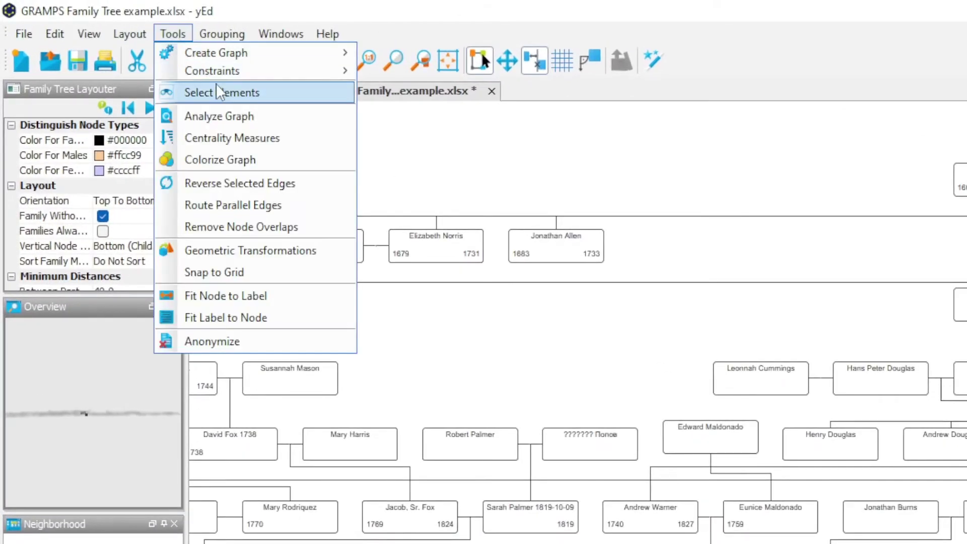
left_click(225, 98)
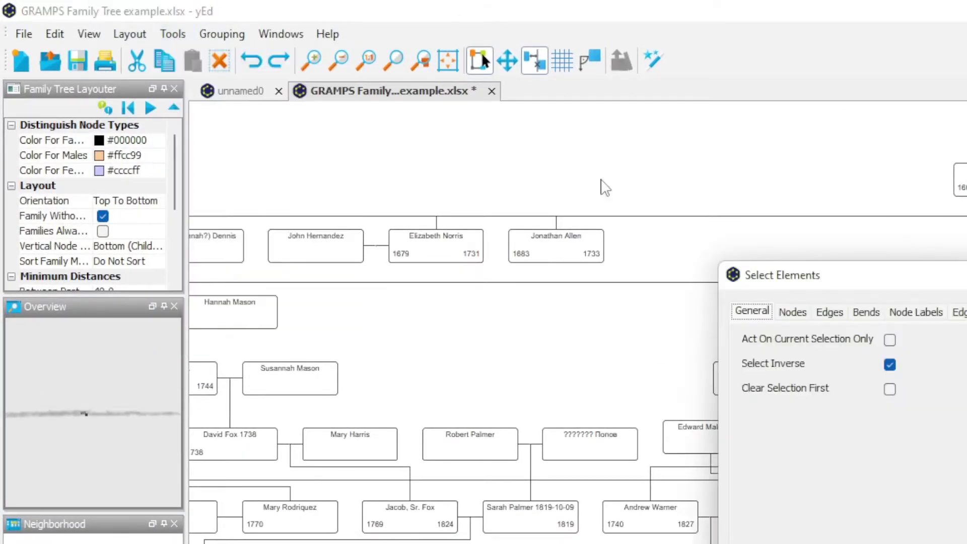
left_click_drag(847, 274, 511, 257)
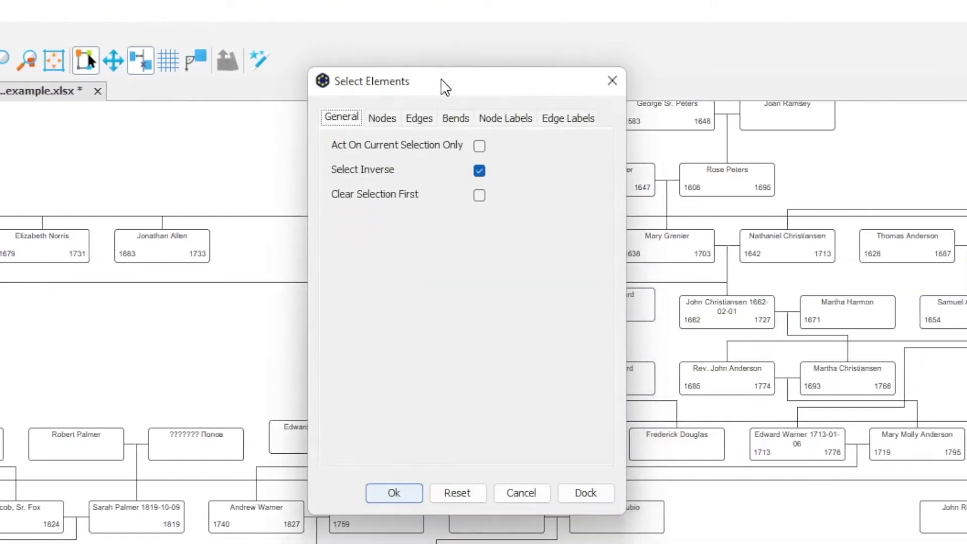
left_click_drag(442, 86, 436, 69)
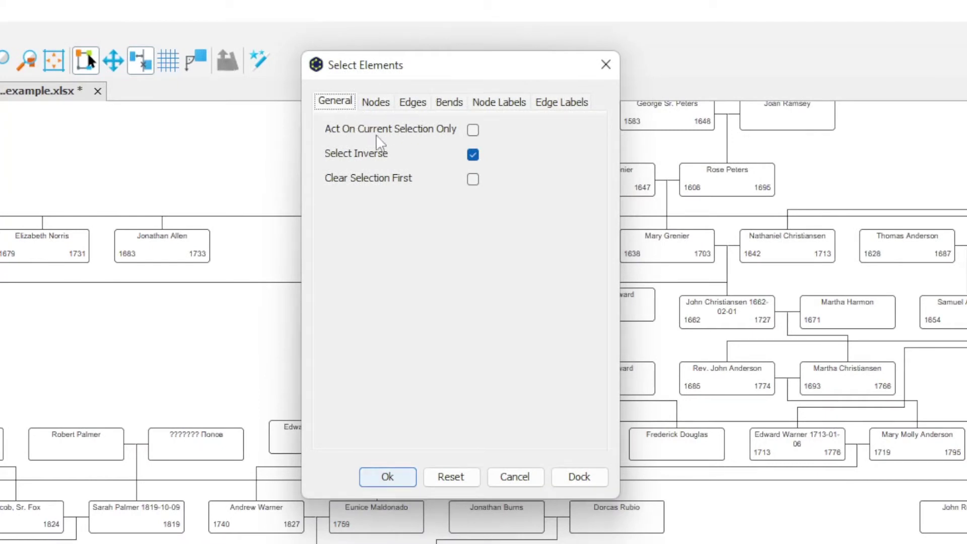
left_click(471, 155)
left_click(375, 100)
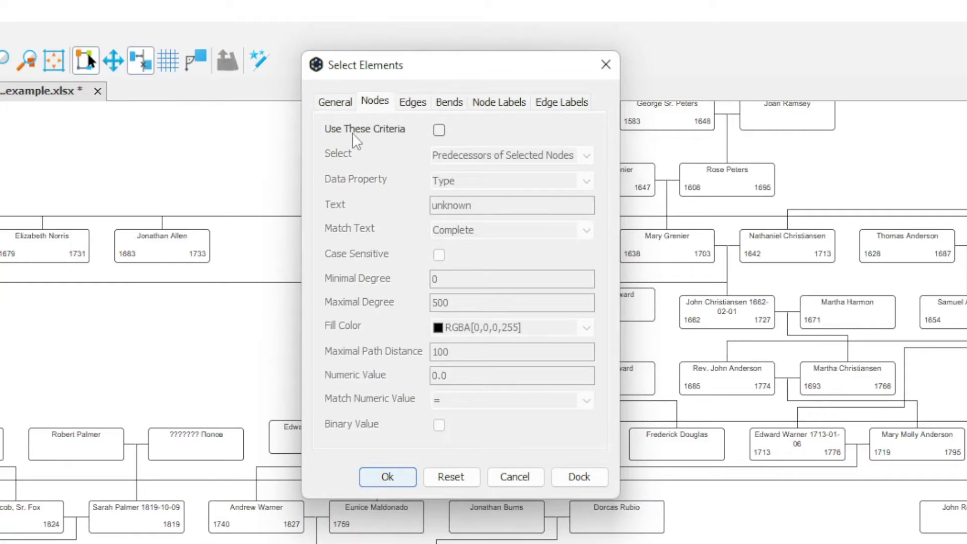
left_click(443, 131)
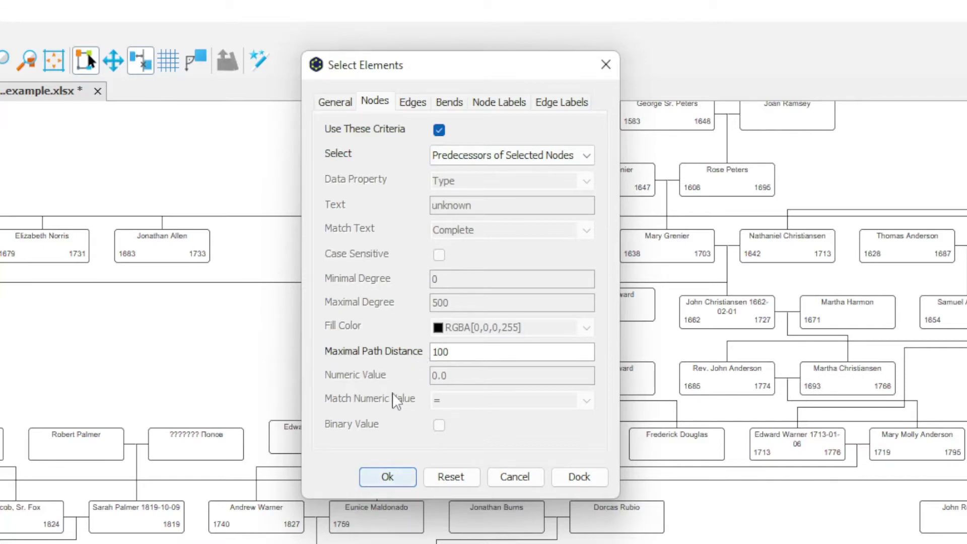
left_click(412, 102)
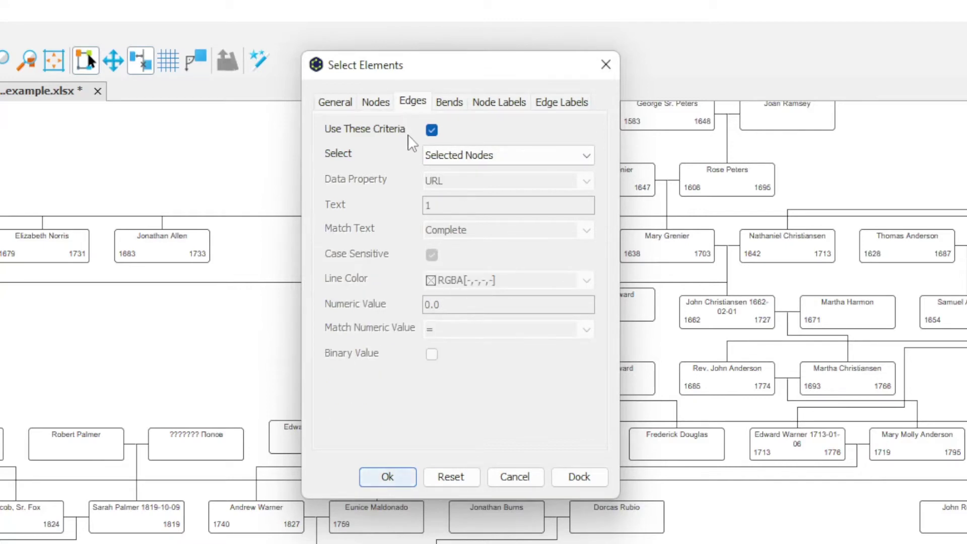
left_click(436, 133)
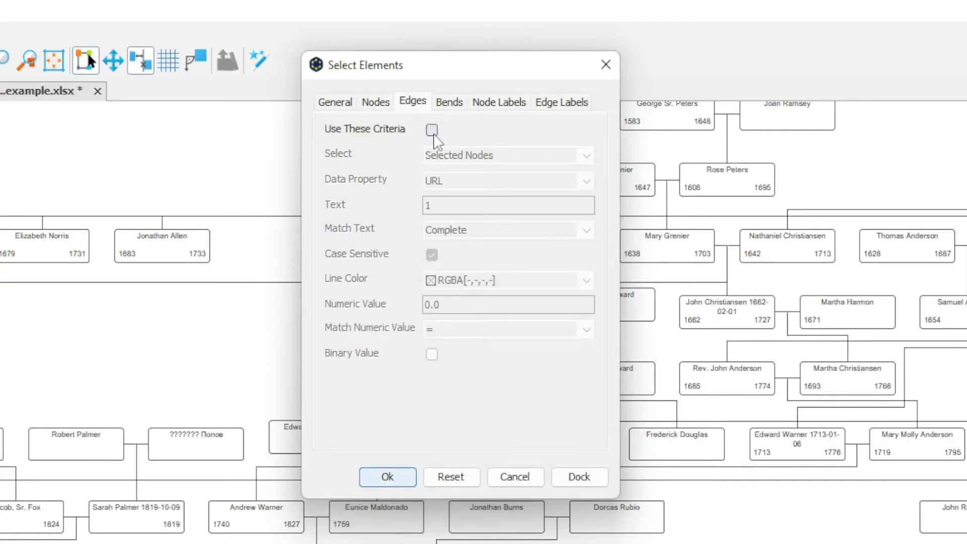
left_click(448, 103)
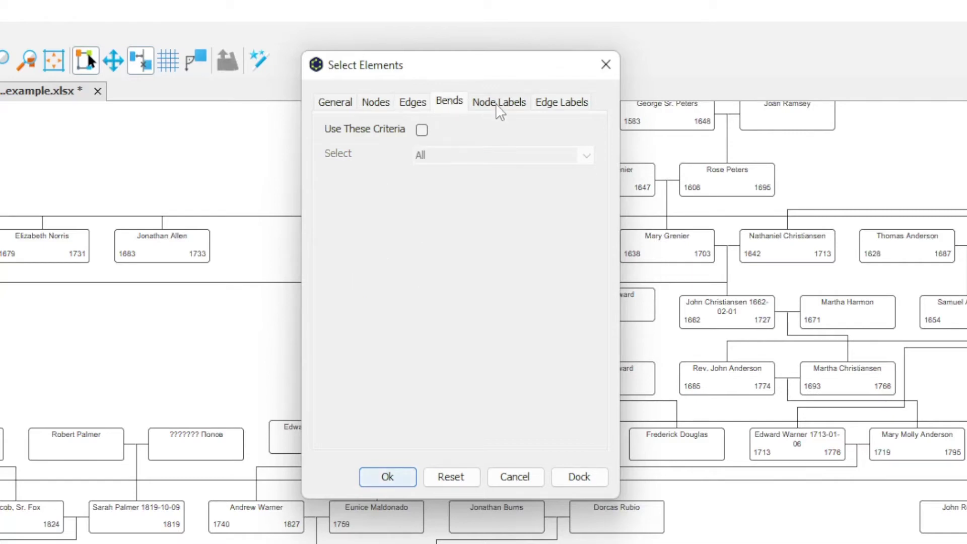
left_click(499, 109)
left_click(565, 106)
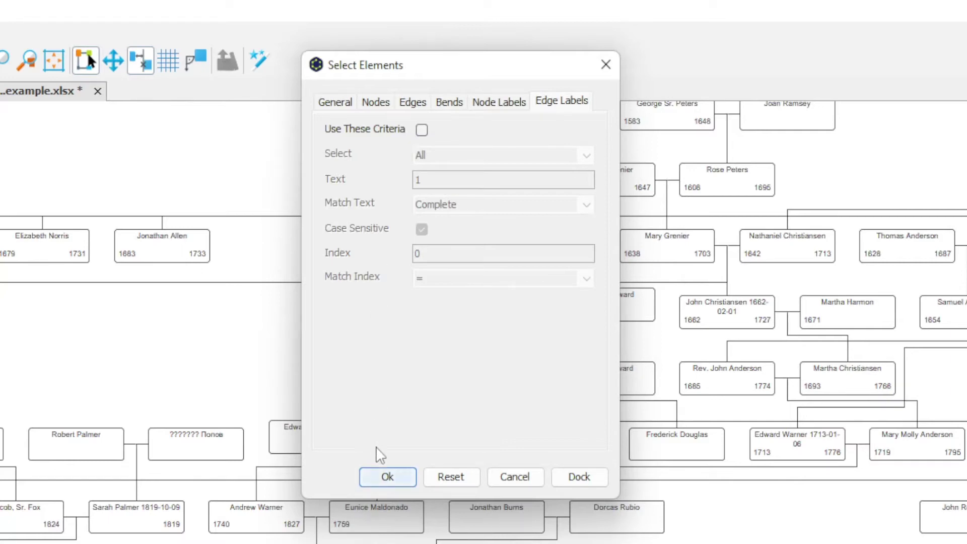
left_click(391, 481)
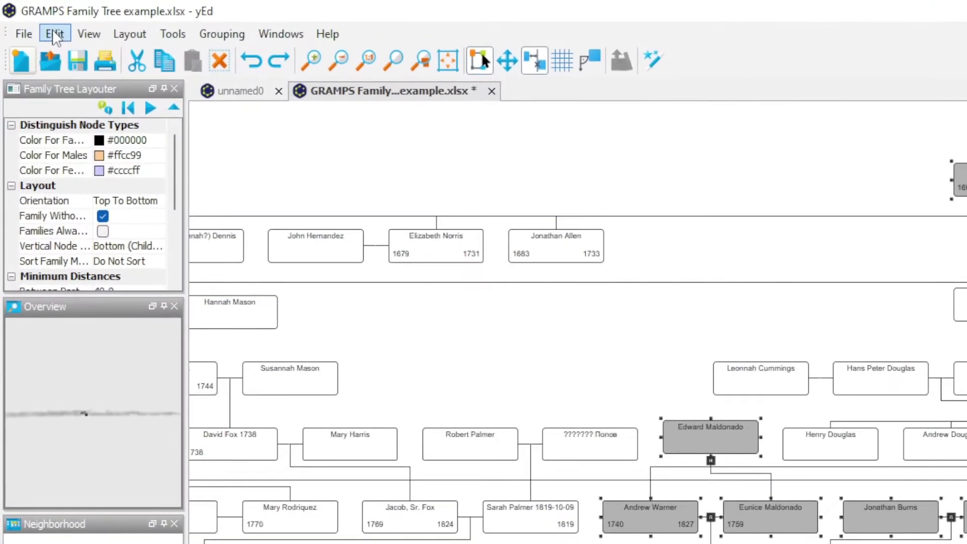
left_click(53, 32)
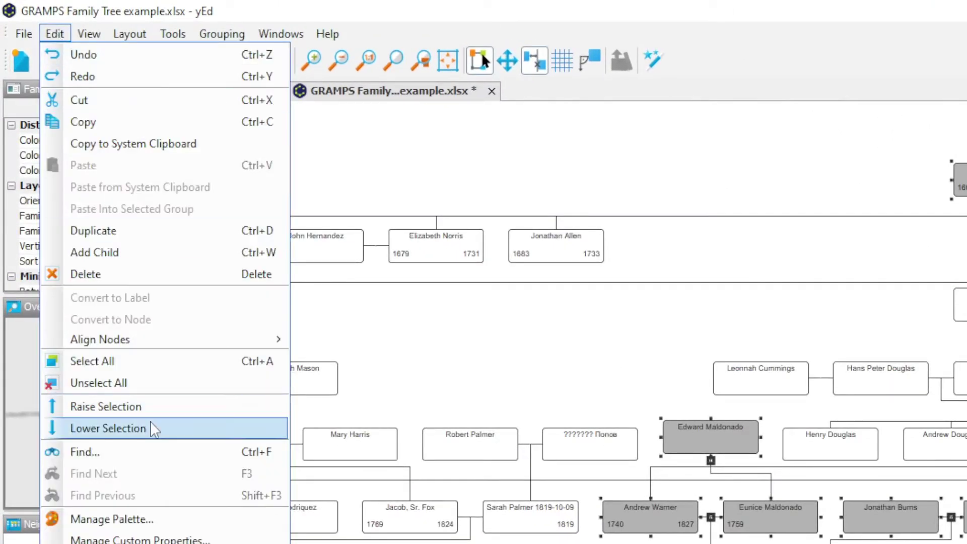
left_click(151, 406)
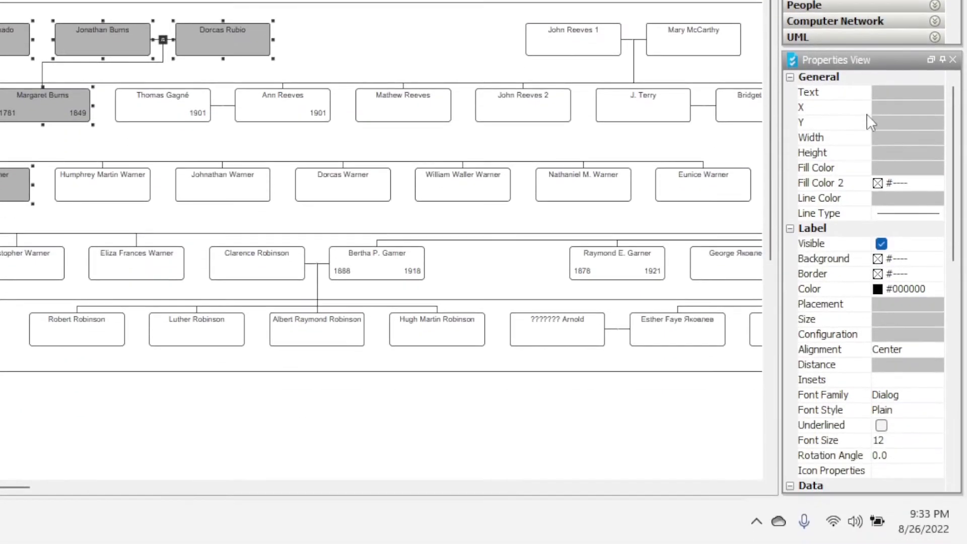
Set the selected nodes' fill colour to #3366ff blue and label colour to white #ffffff
left_click(884, 170)
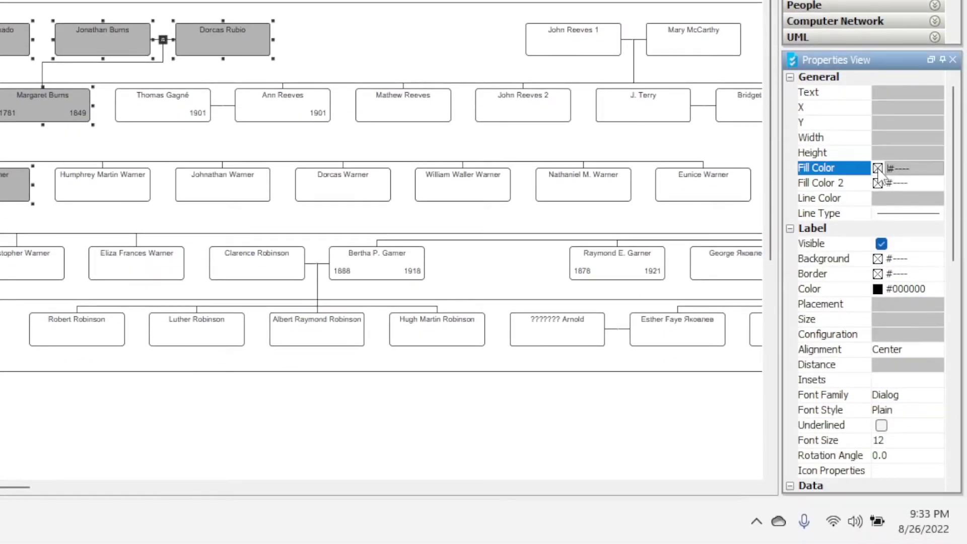
left_click(877, 169)
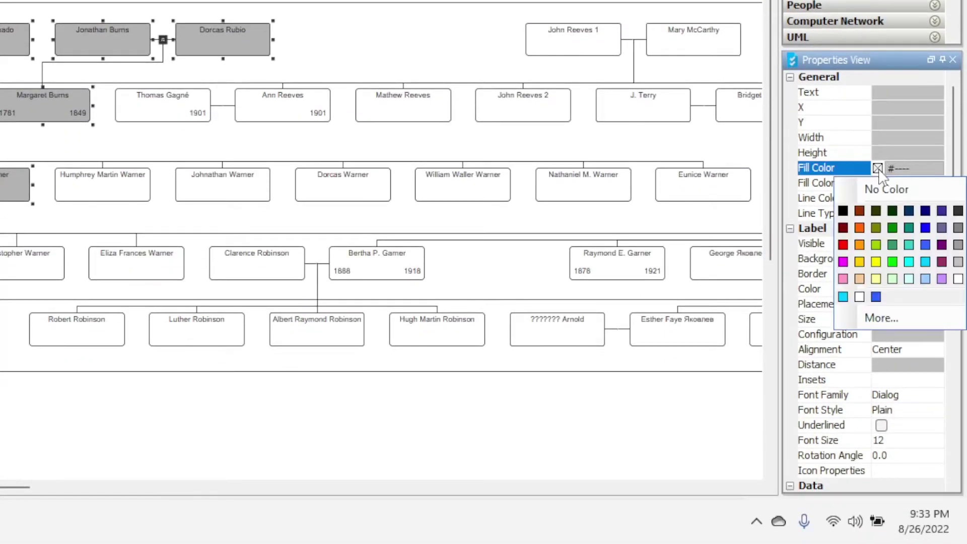
left_click(926, 245)
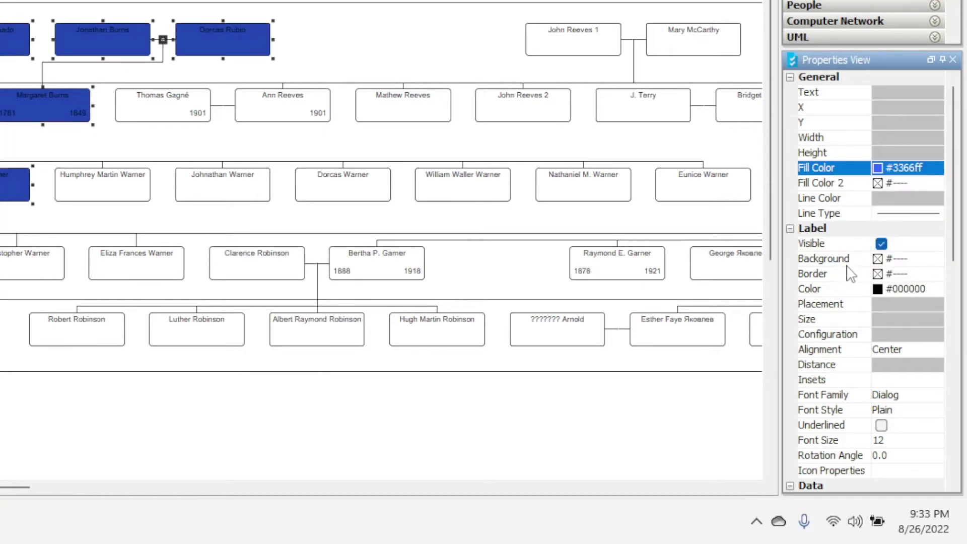
left_click(879, 294)
left_click(862, 394)
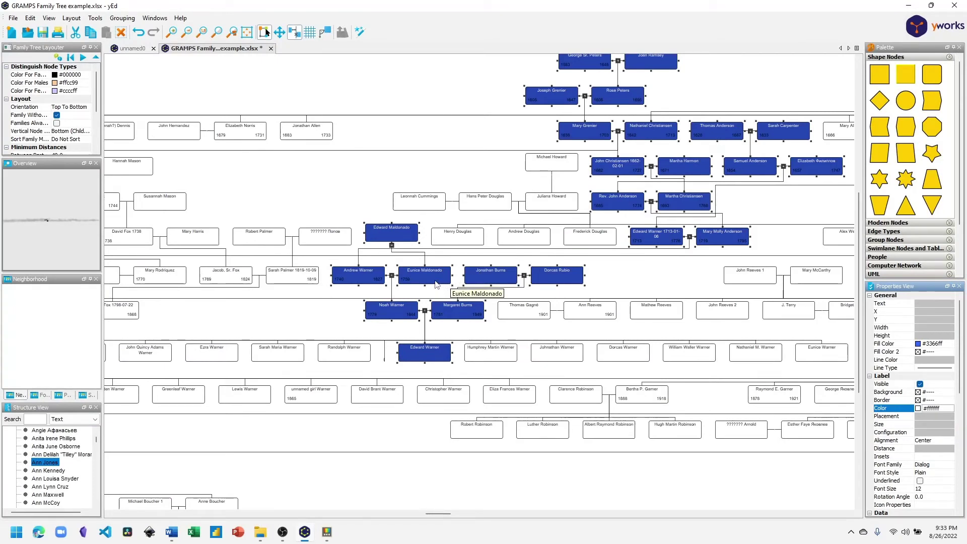
Clear the selection with Edit > Unselect All
left_click(30, 18)
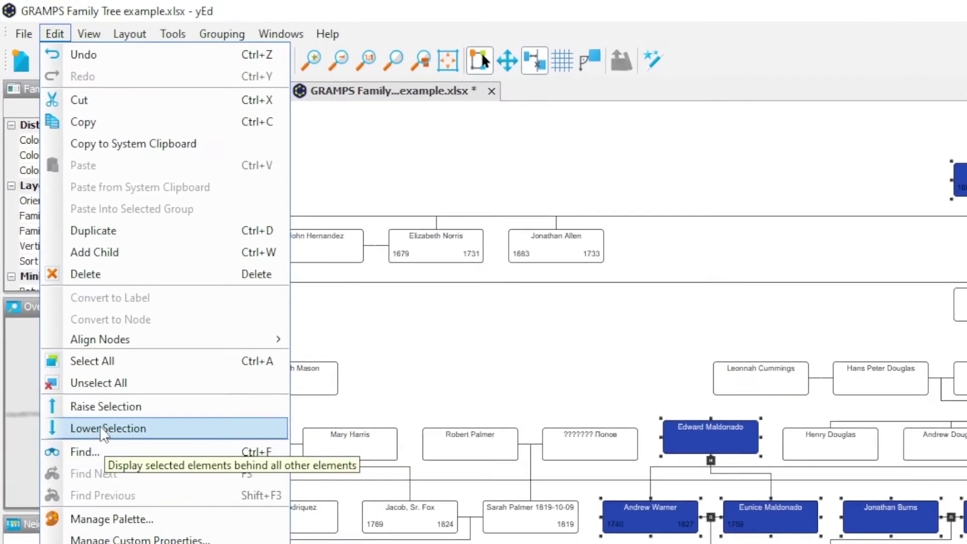
left_click(98, 385)
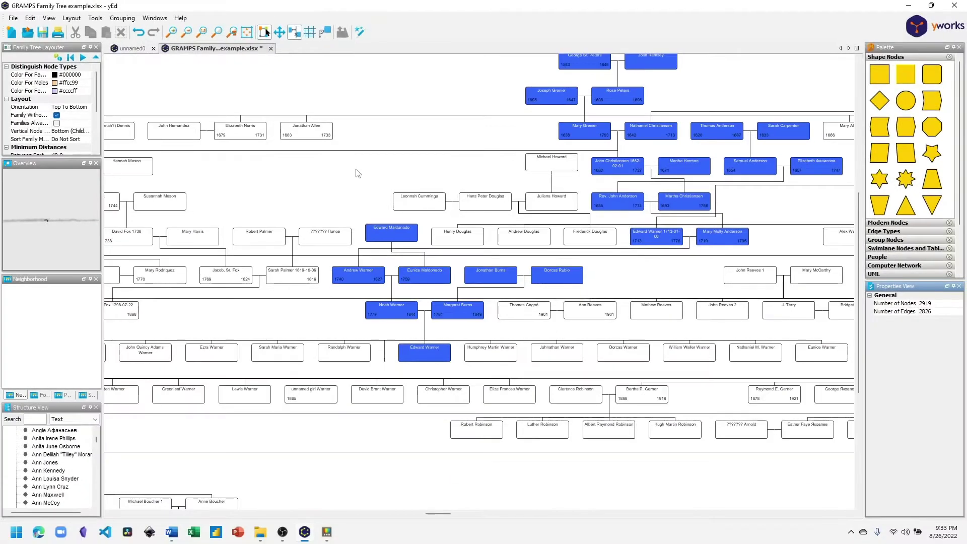
left_click(426, 354)
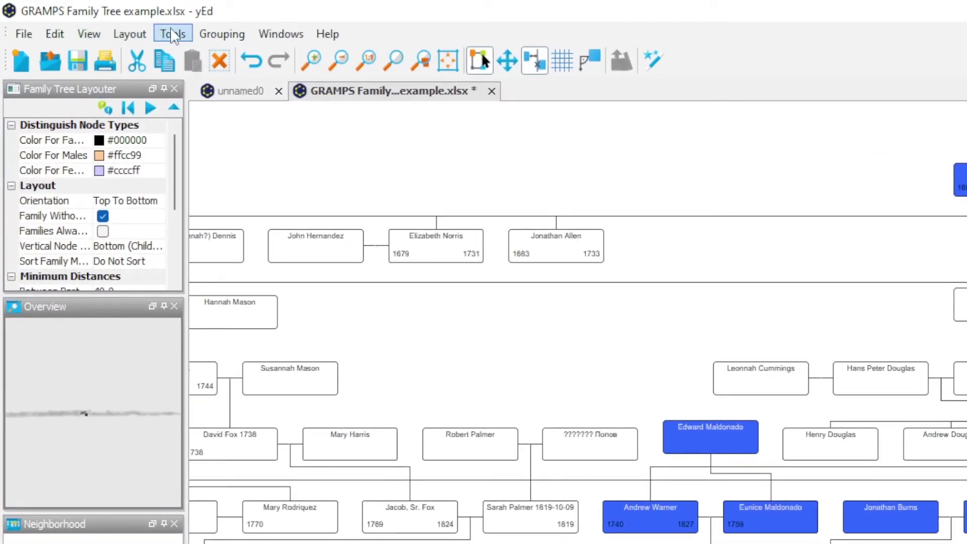
left_click(172, 35)
left_click(219, 94)
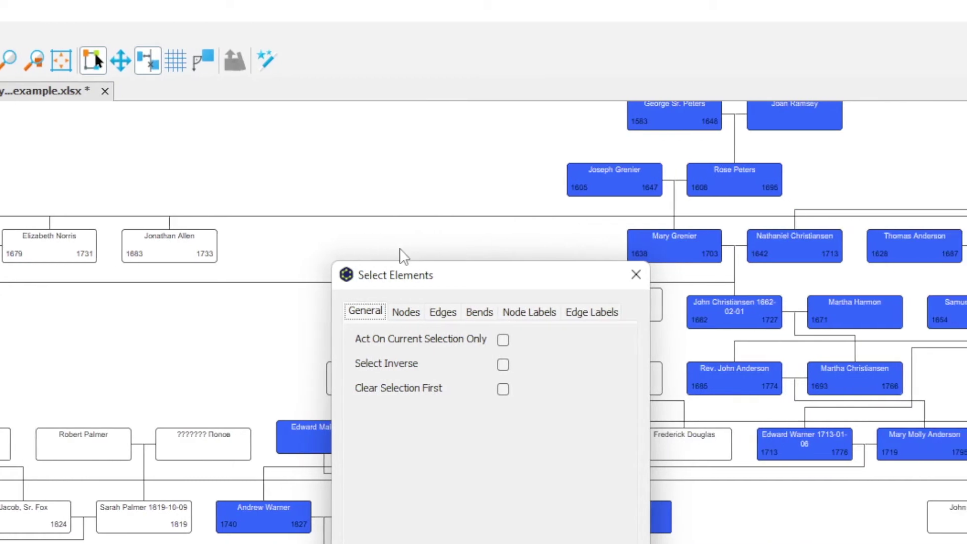
left_click_drag(431, 276, 431, 43)
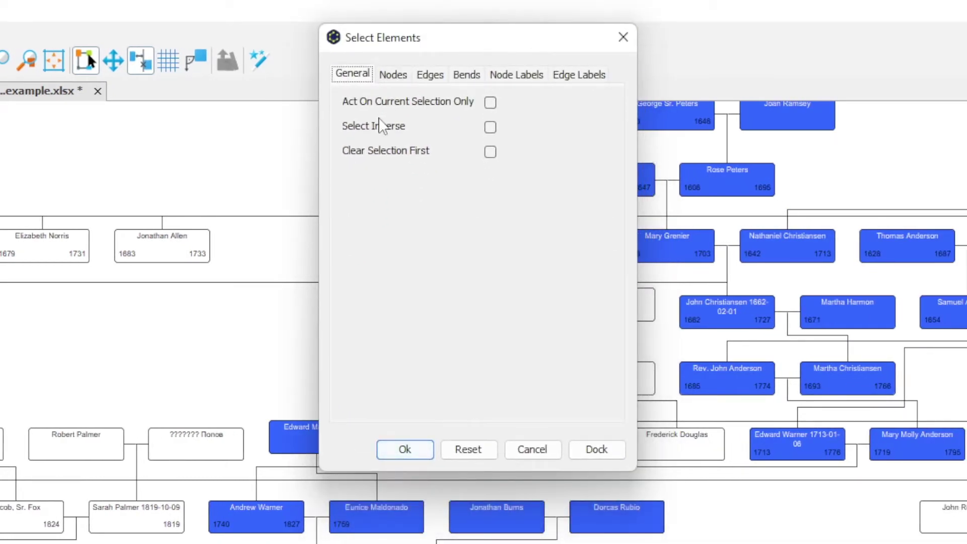
left_click(490, 128)
left_click(393, 74)
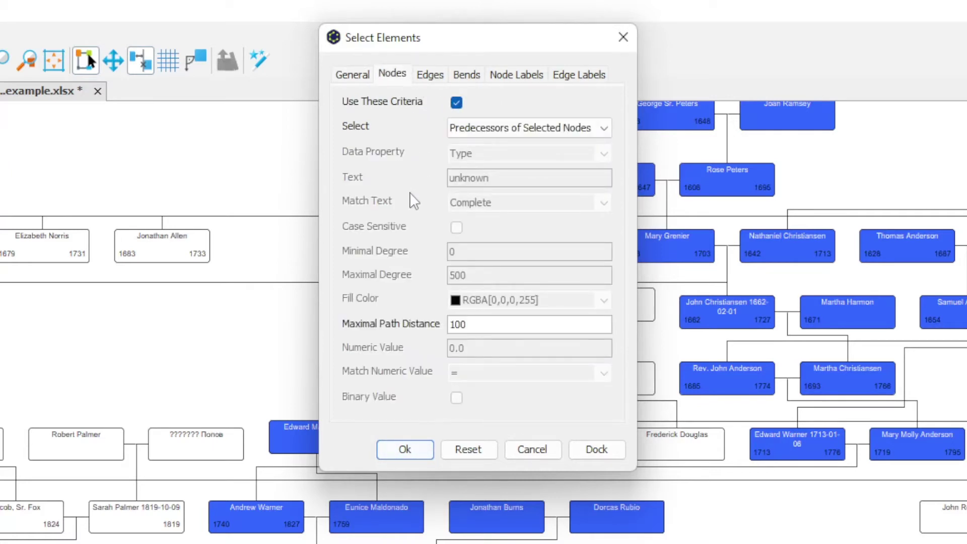
left_click(405, 449)
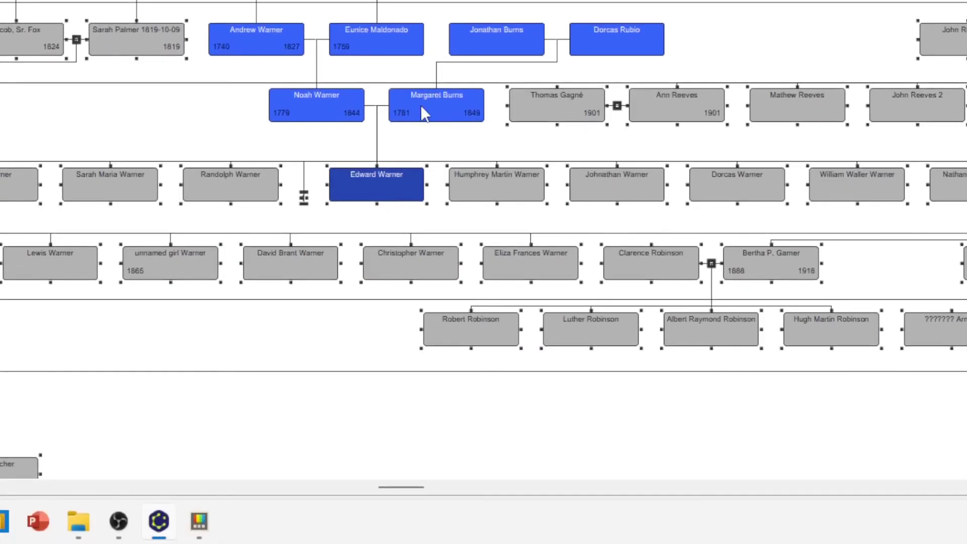
left_click(389, 185)
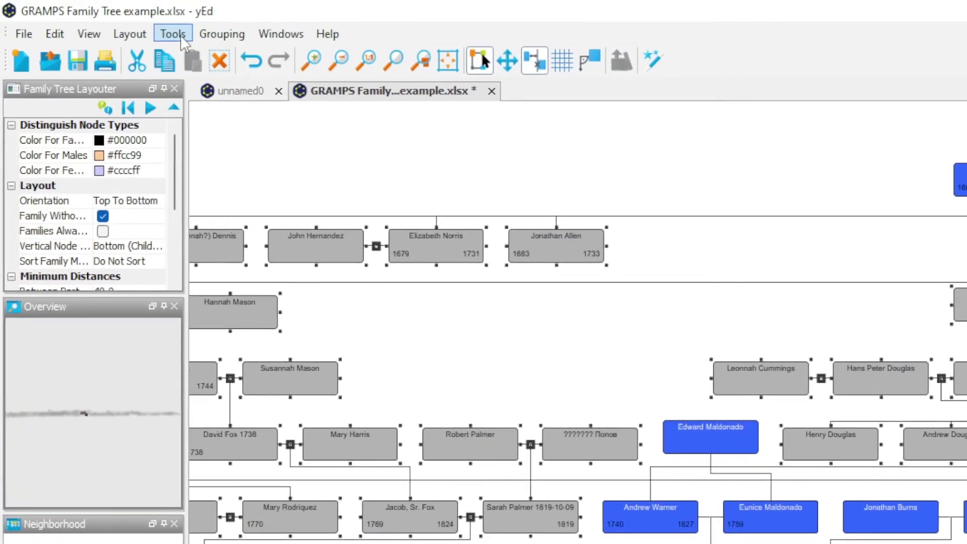
In Select Elements, turn off the Nodes criteria and select edges by Selected Nodes
left_click(171, 33)
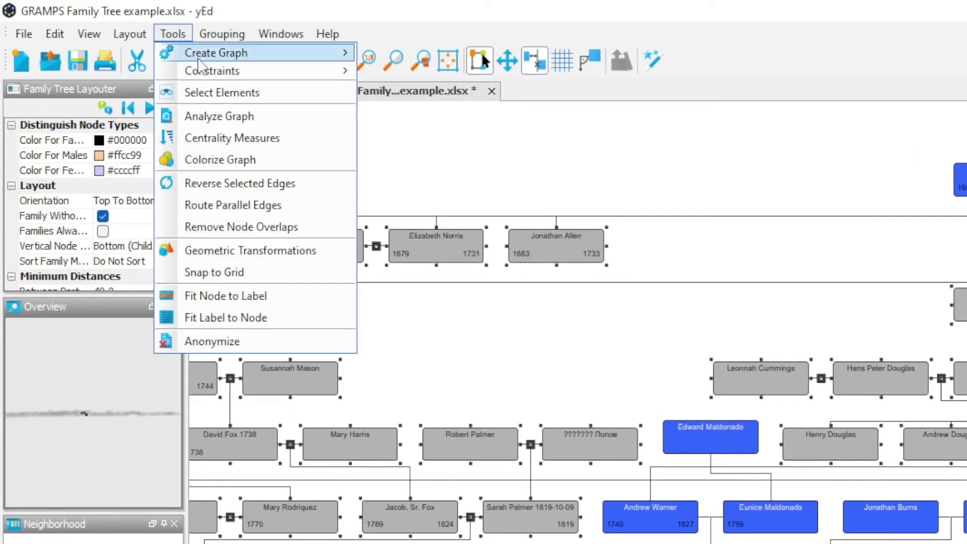
left_click(218, 92)
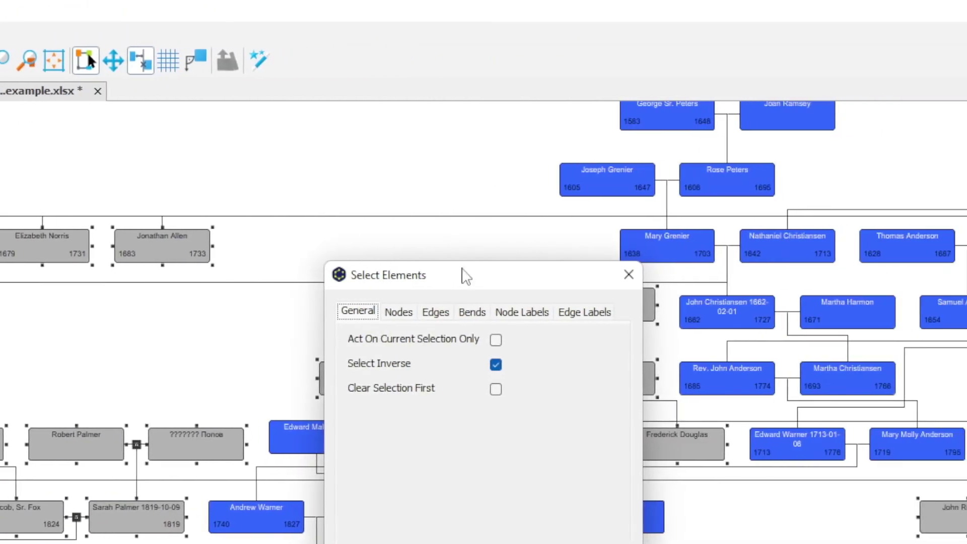
left_click_drag(851, 275, 845, 65)
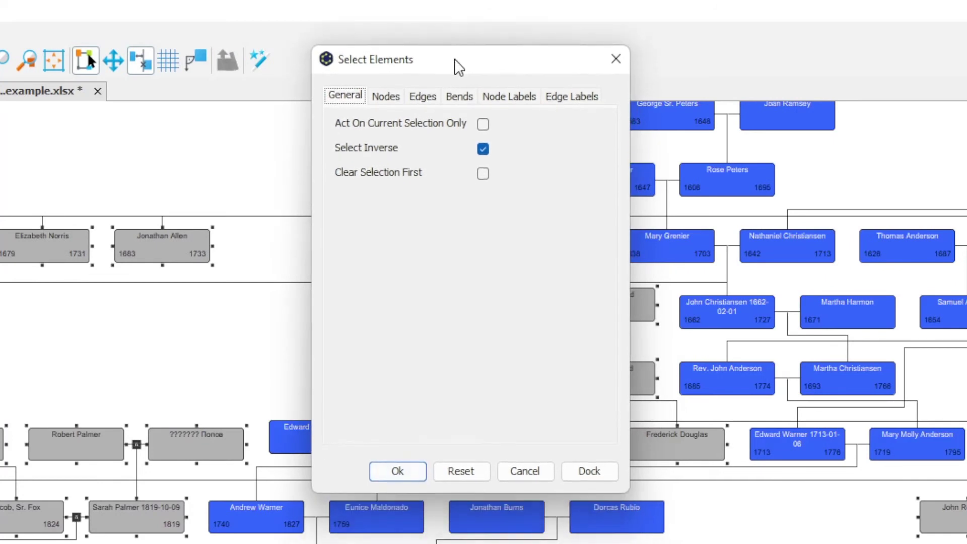
left_click_drag(458, 66, 452, 47)
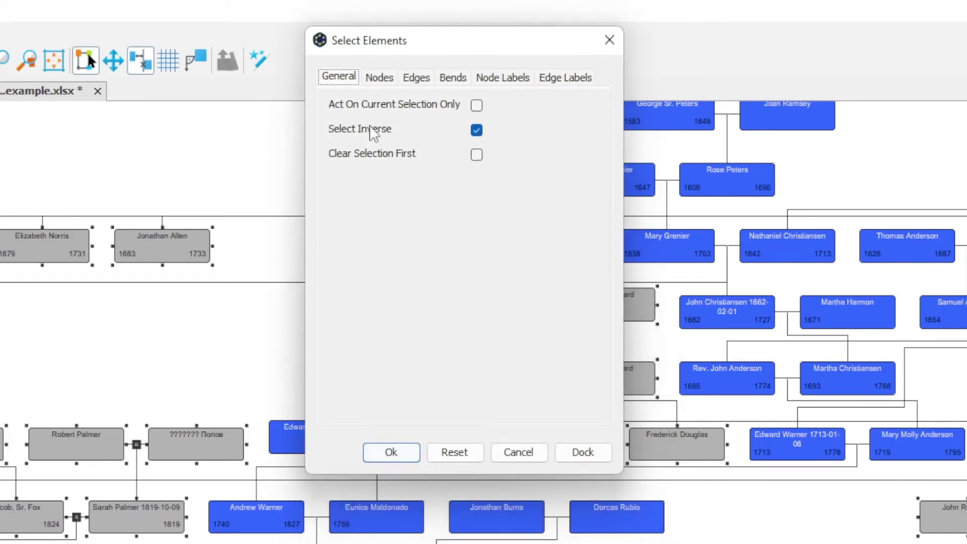
left_click(382, 78)
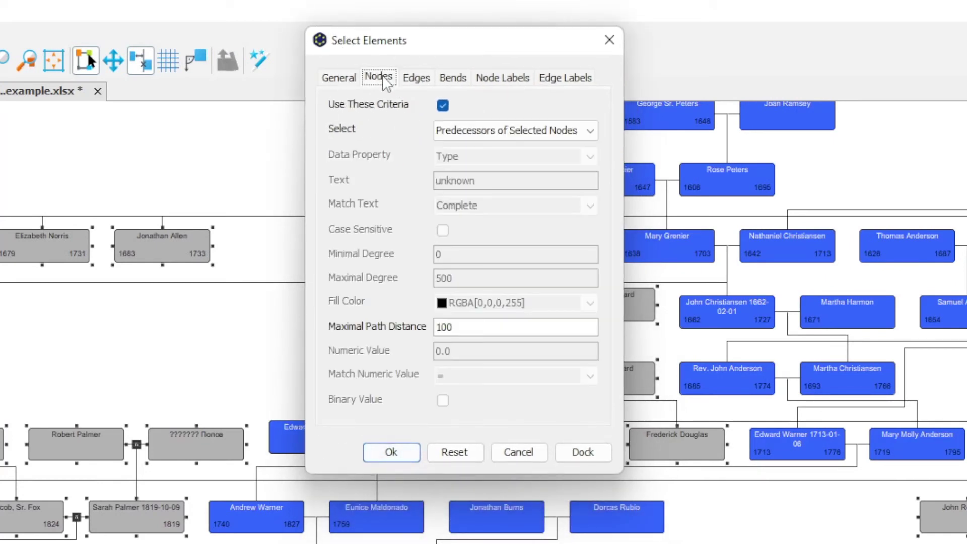
left_click(442, 105)
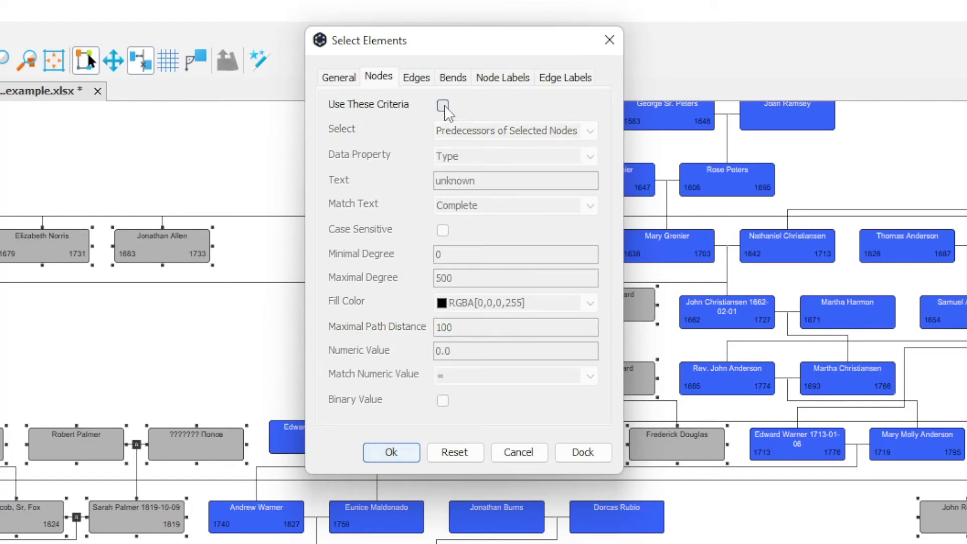
left_click(422, 78)
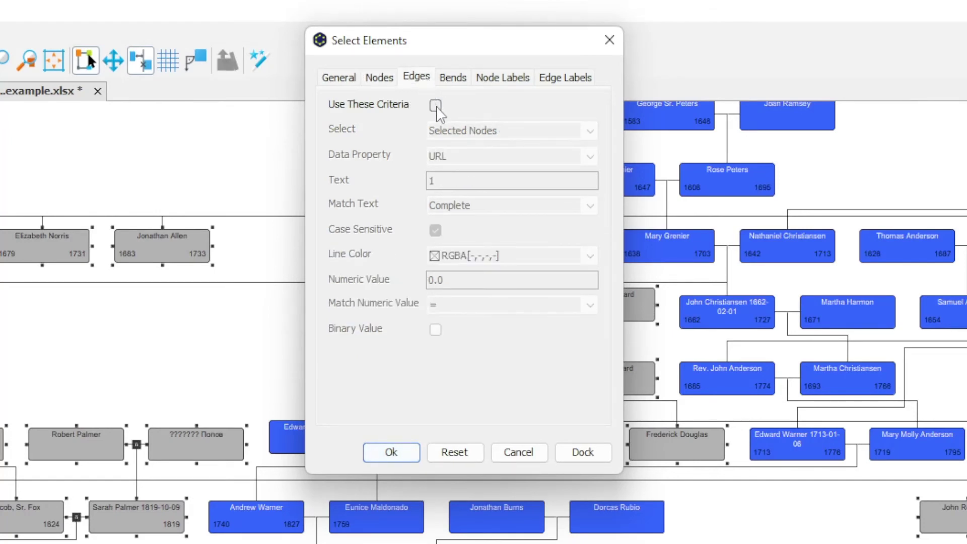
left_click(436, 105)
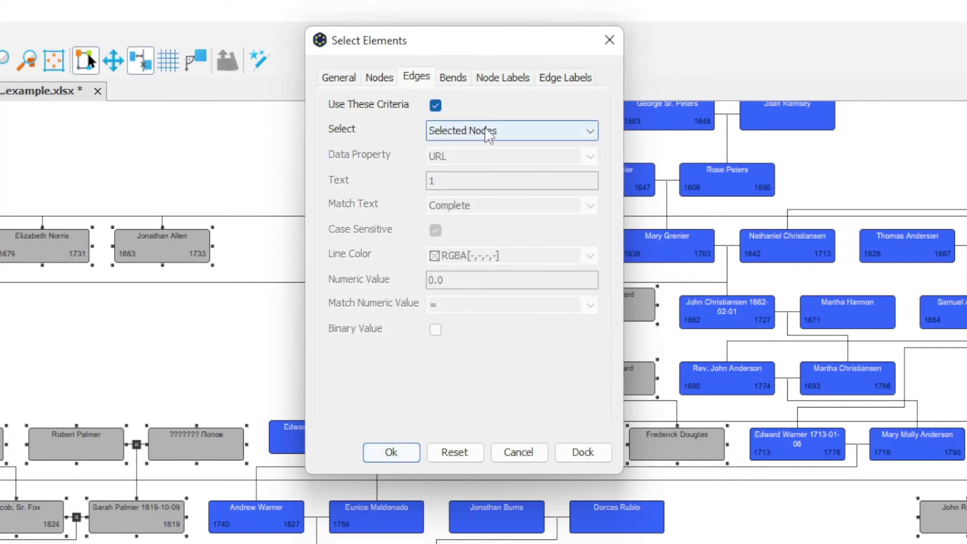
left_click(397, 453)
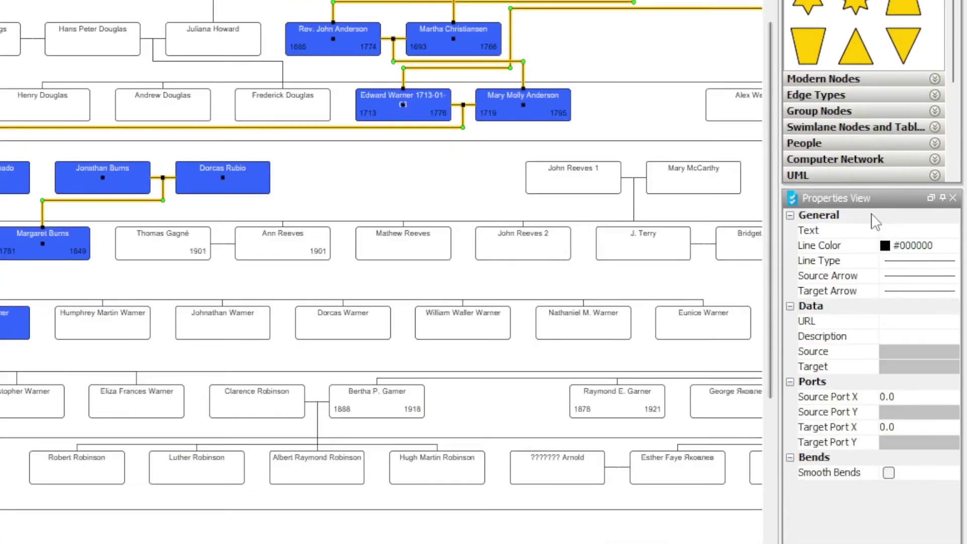
Make the selected ancestor edges thick #3366ff blue lines, then deselect them
left_click(885, 247)
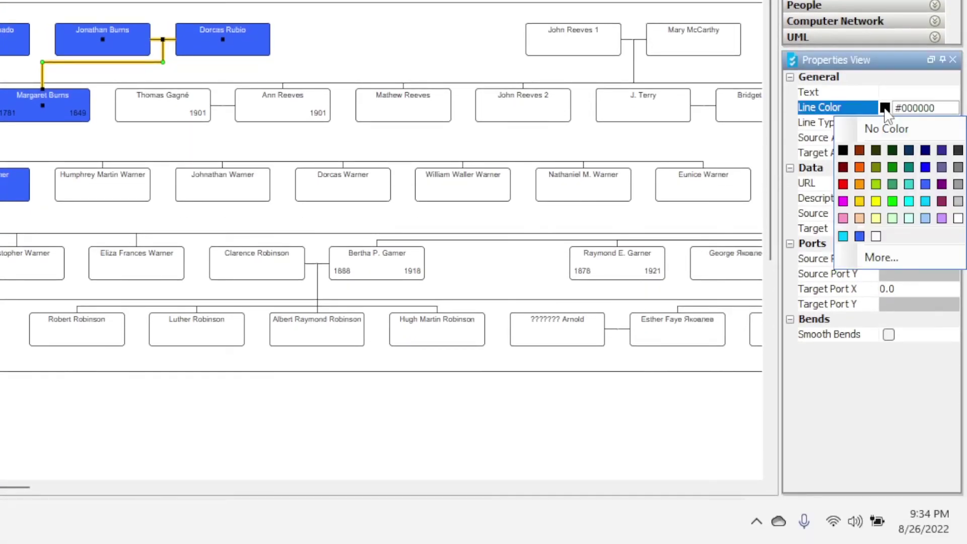
left_click(925, 184)
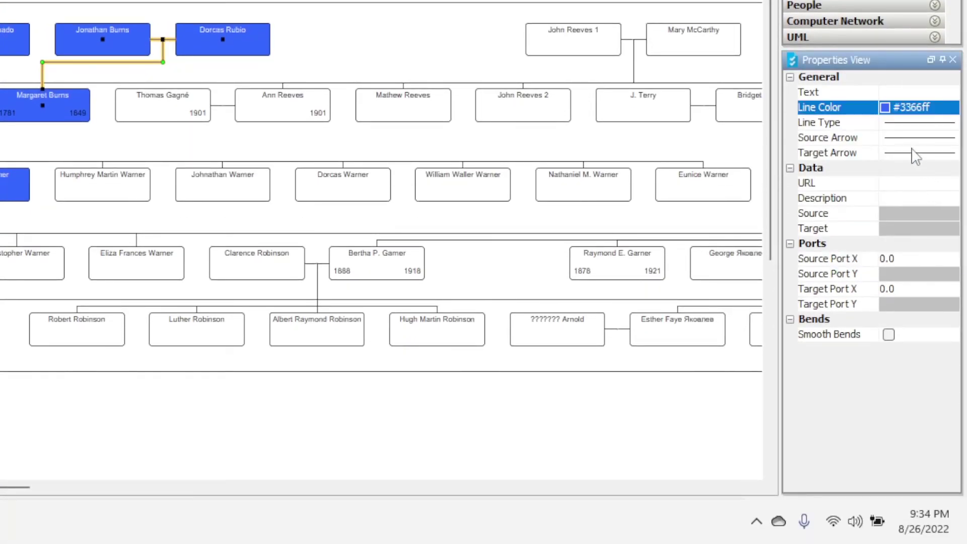
left_click(914, 124)
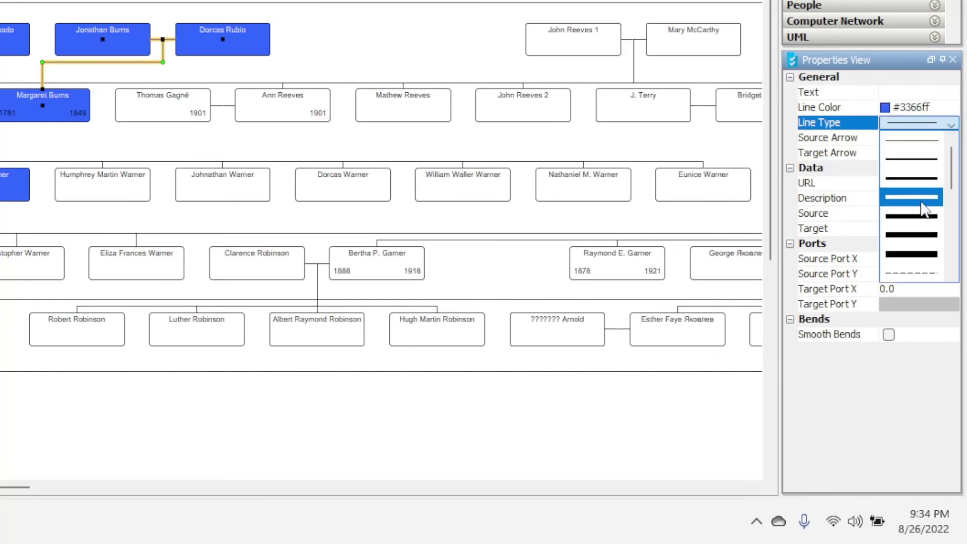
left_click(927, 258)
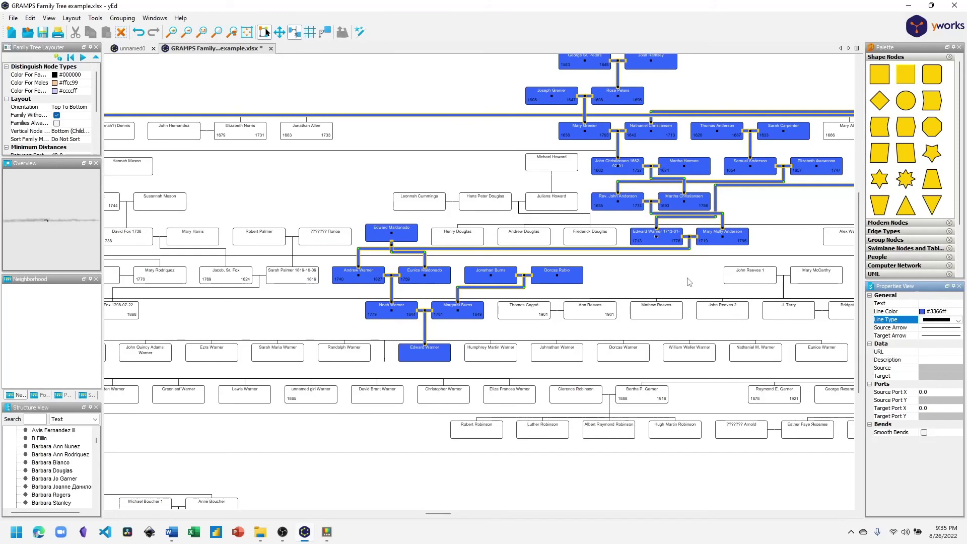
left_click(689, 282)
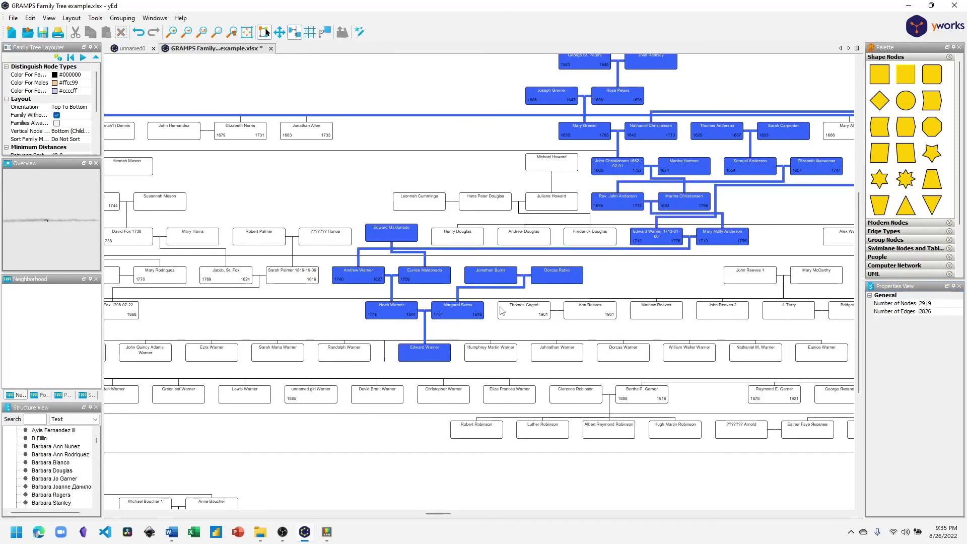